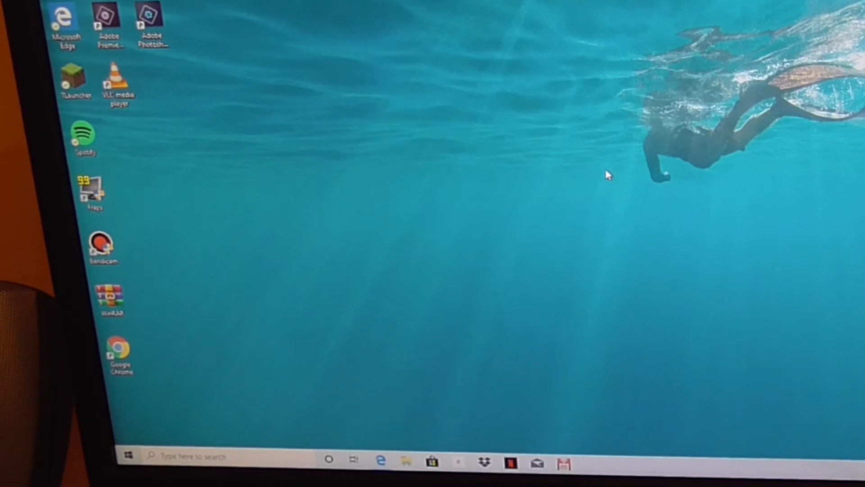
- Search the Start menu for 'pho' and launch the Photos app
key("super")
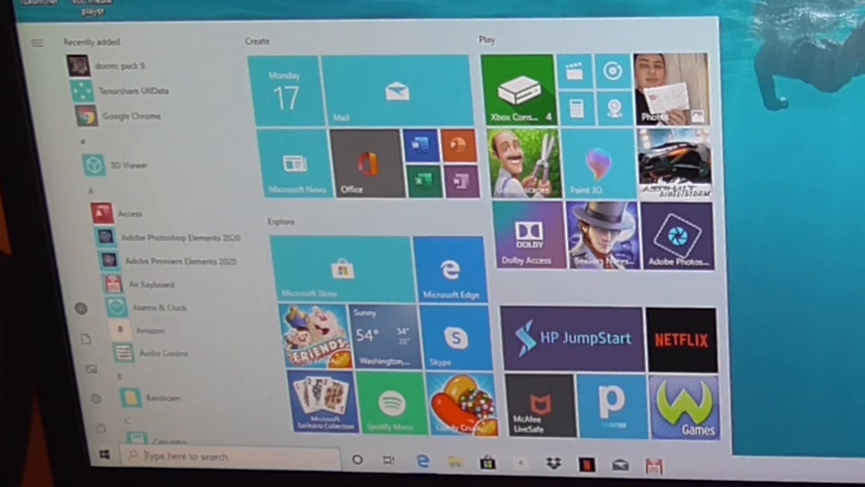
type("pho")
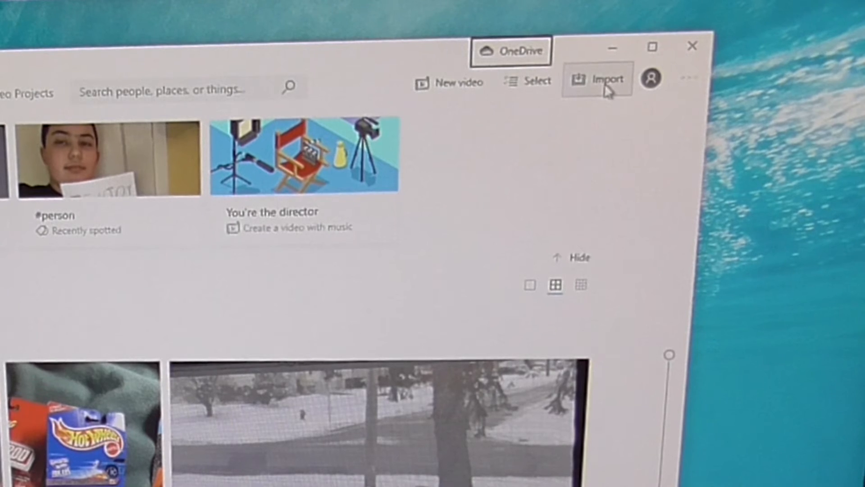
- Start an import from the connected USB phone, listing 346 items from February 2020
left_click(602, 83)
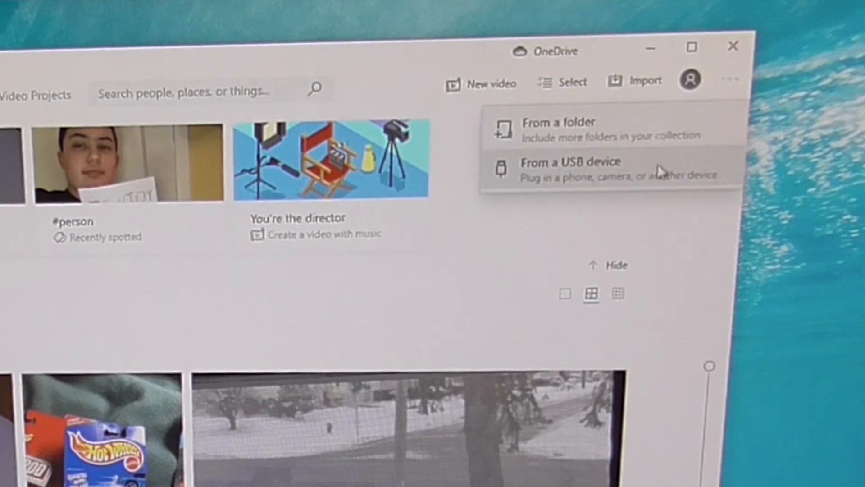
left_click(635, 159)
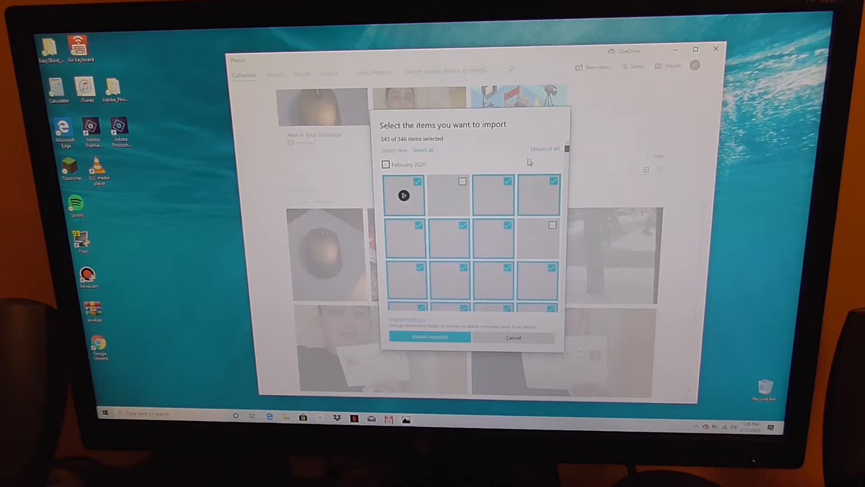
- Unselect all items, keep only the first video ticked, and import it (fails with 'Something went wrong')
left_click(549, 150)
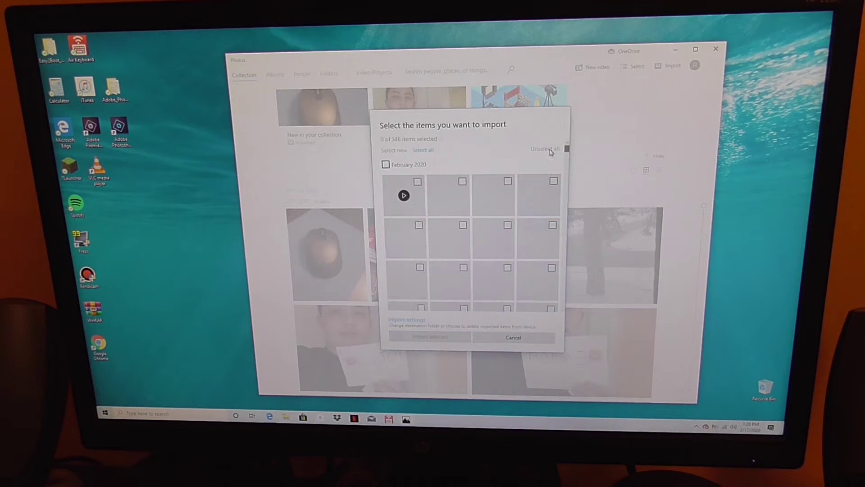
left_click(410, 201)
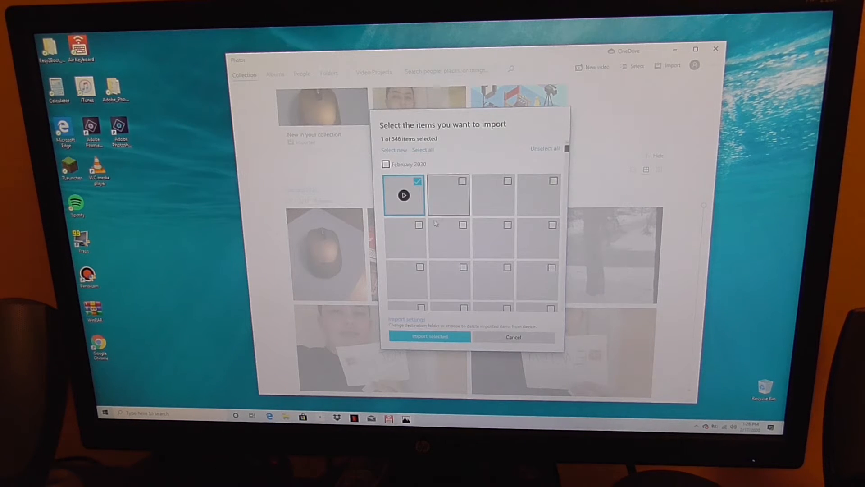
left_click(449, 196)
left_click(486, 205)
left_click(530, 201)
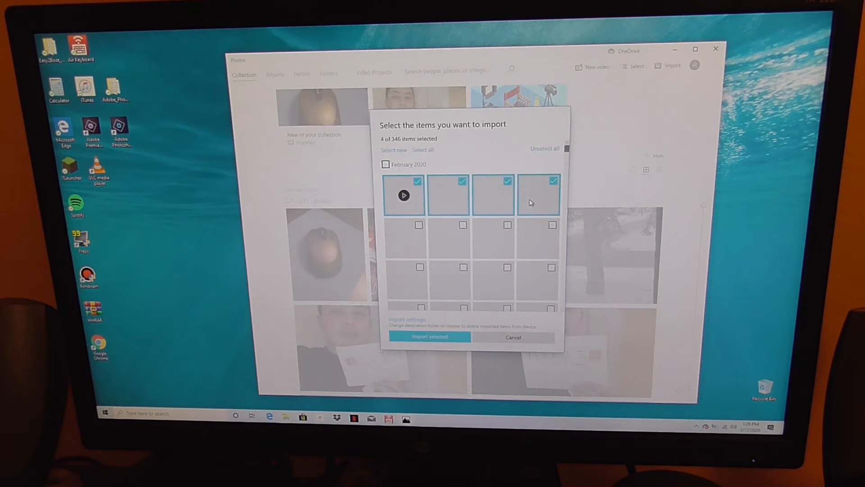
left_click(530, 202)
left_click(496, 204)
left_click(453, 204)
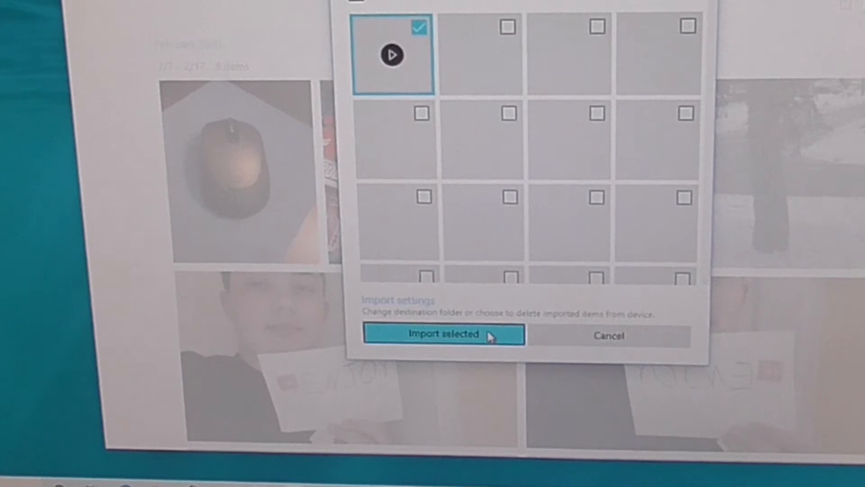
left_click(495, 338)
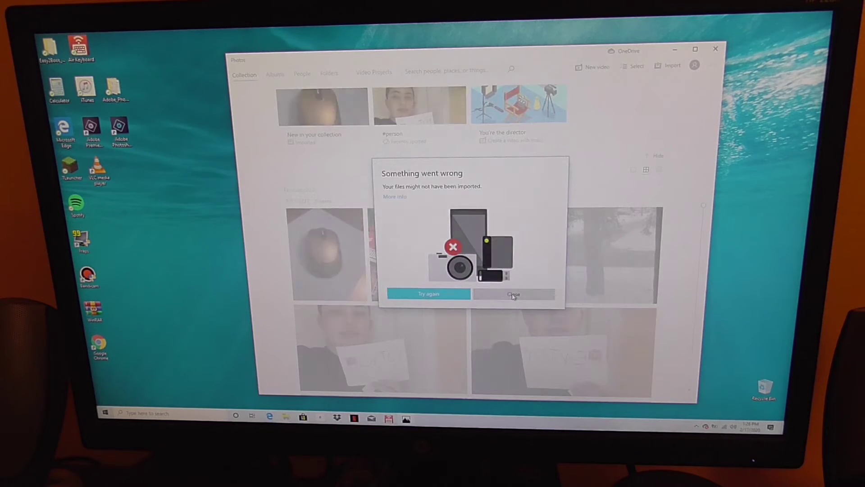
- Close the 'Something went wrong' import error dialog
left_click(595, 382)
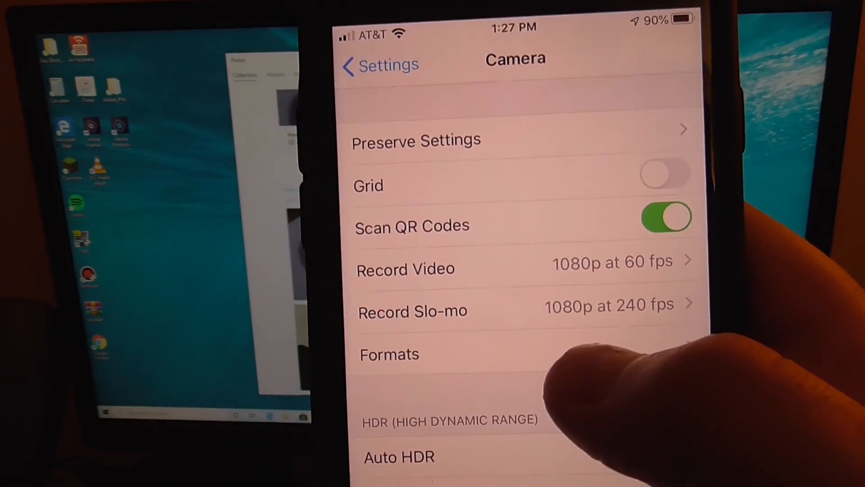
- On the iPhone, open Settings > Camera > Formats
left_click(514, 355)
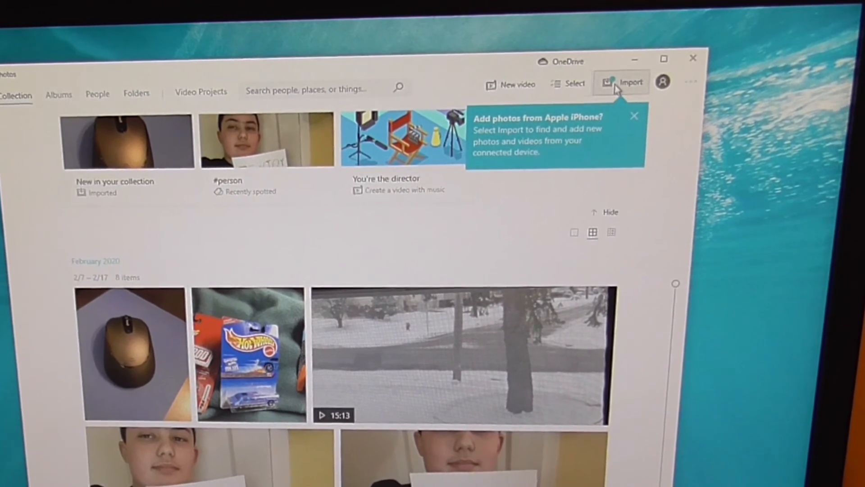
- Reopen the USB phone import picker and unselect all 348 items
left_click(631, 80)
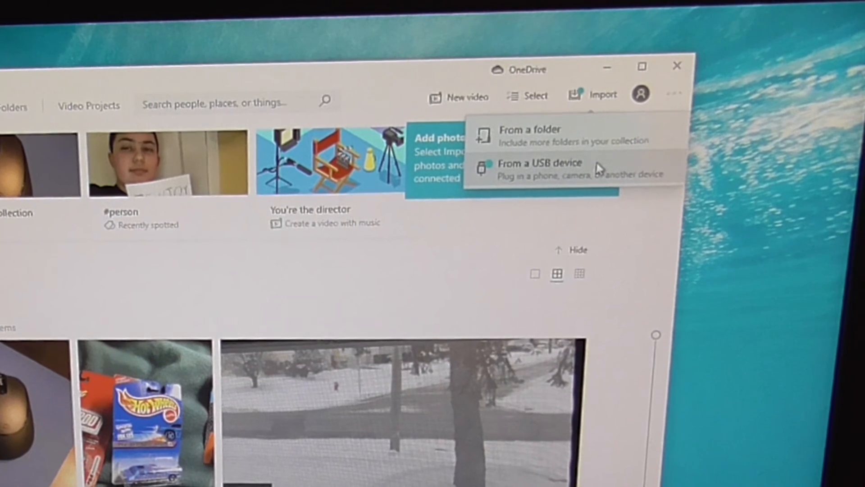
left_click(592, 163)
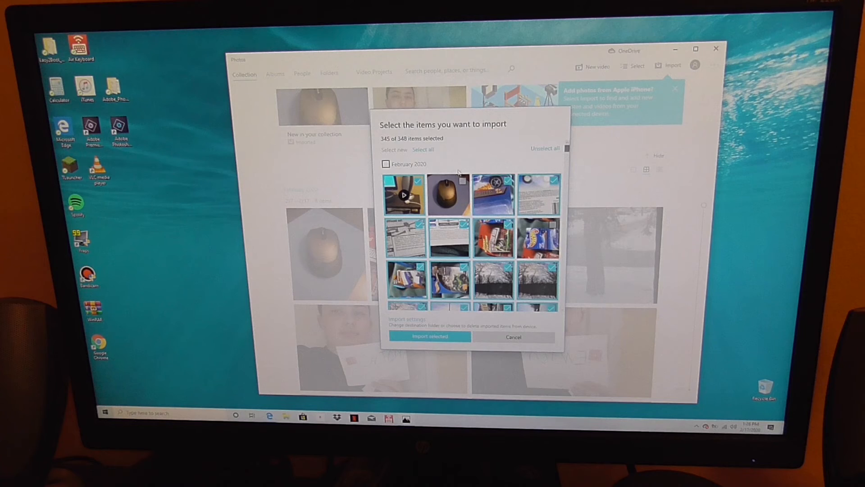
left_click(541, 148)
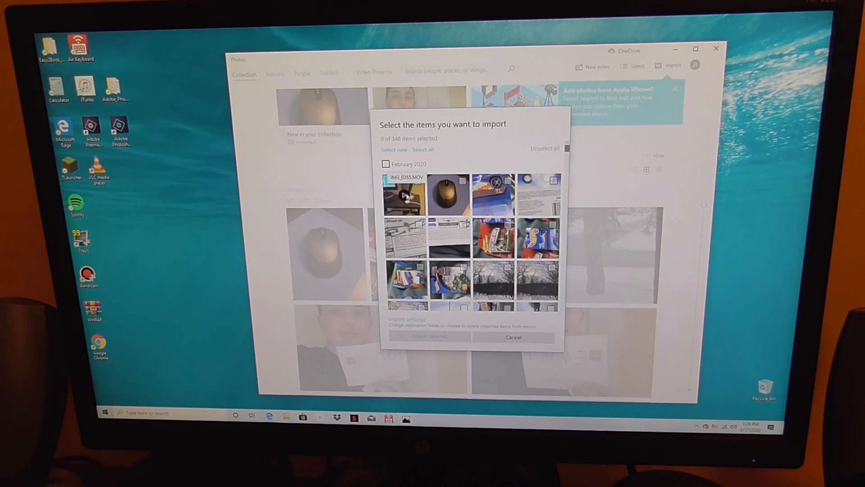
left_click(408, 196)
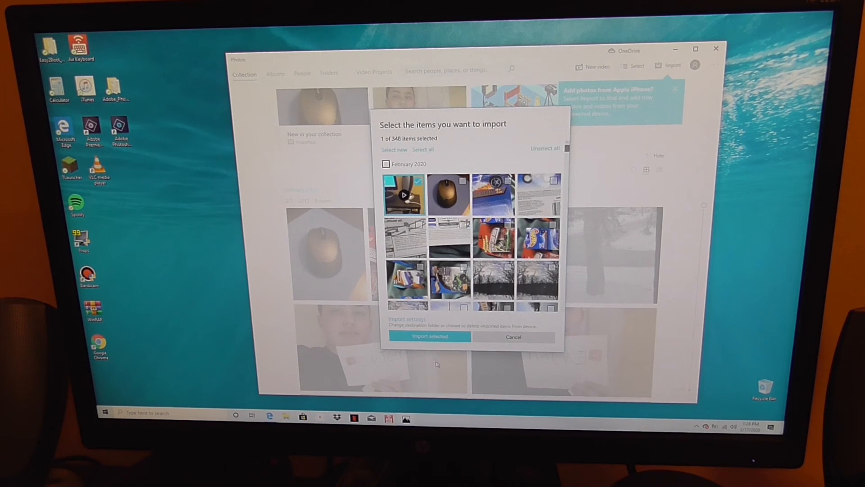
left_click(408, 196)
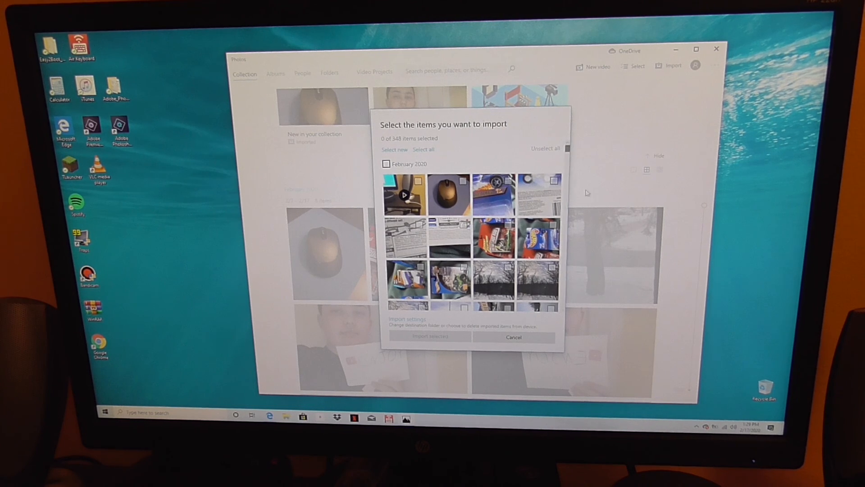
- Cancel the current import and restart it from the connected USB phone
left_click(514, 337)
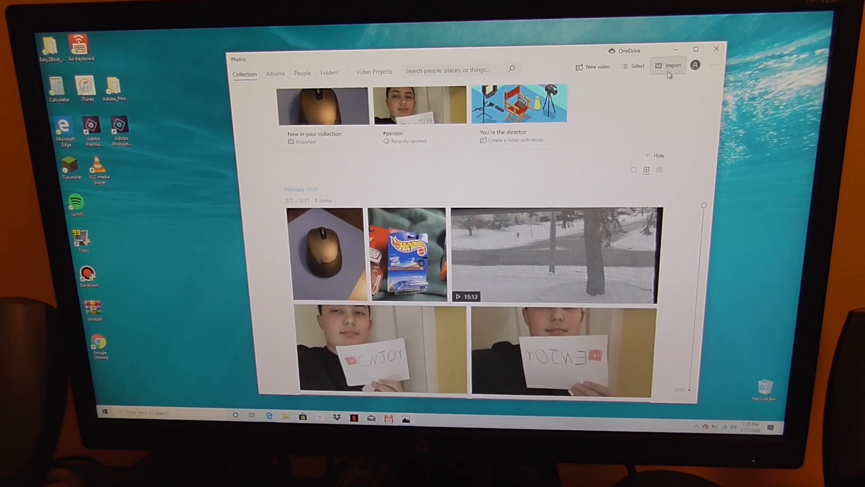
left_click(669, 66)
left_click(648, 92)
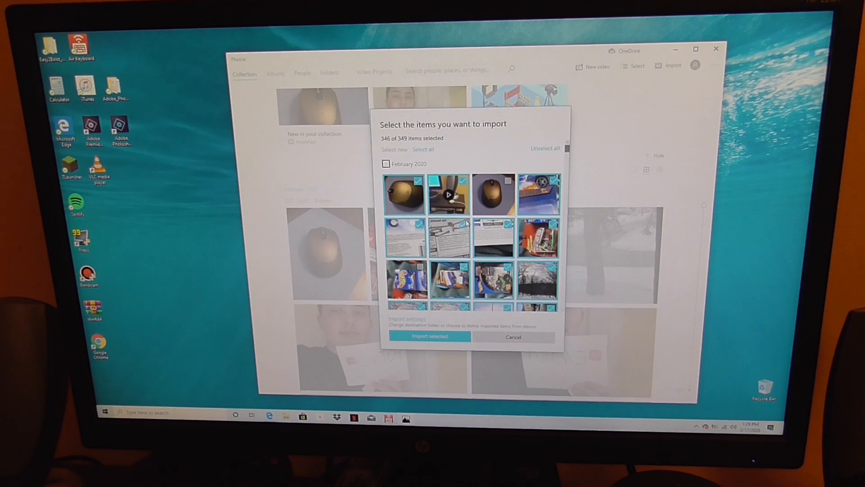
- Unselect all, tick only the first item (the mouse photo), and import it
left_click(544, 148)
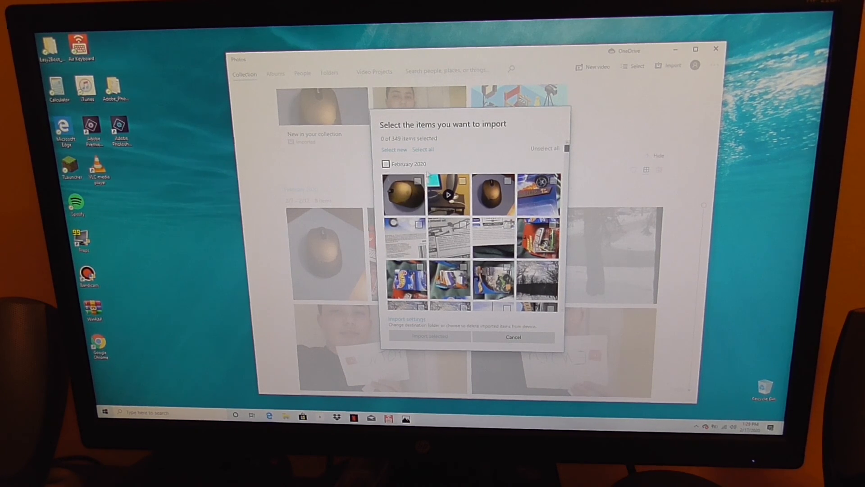
left_click(404, 195)
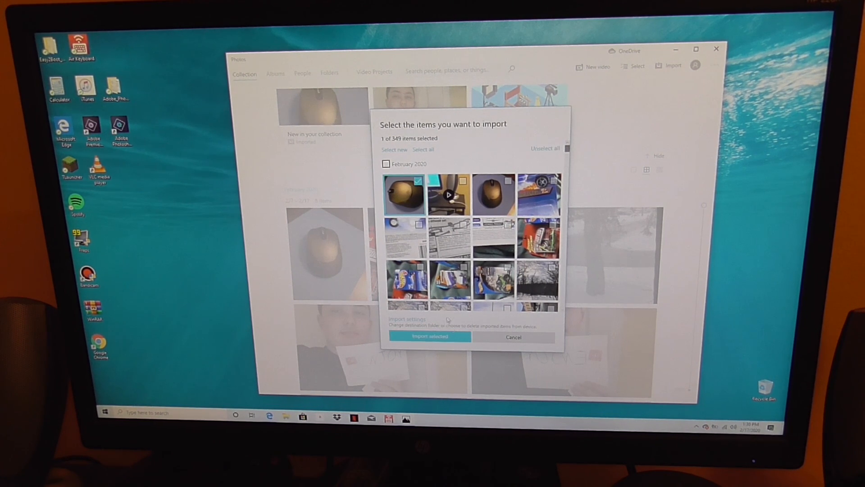
left_click(429, 336)
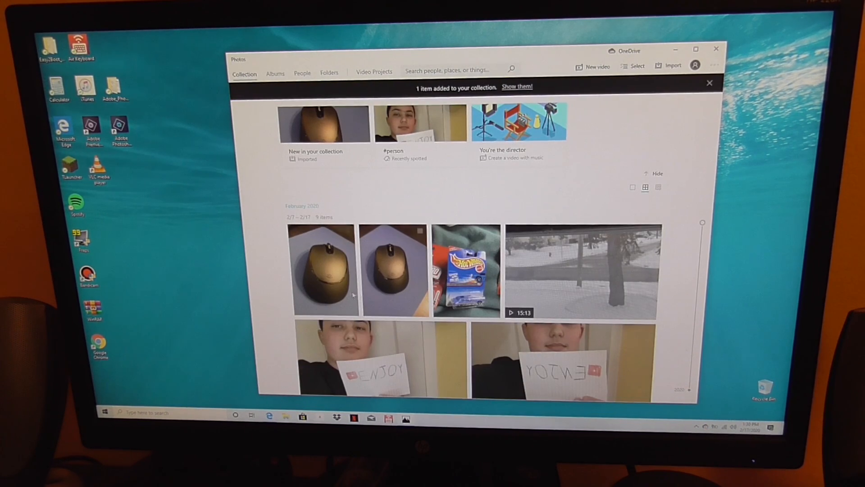